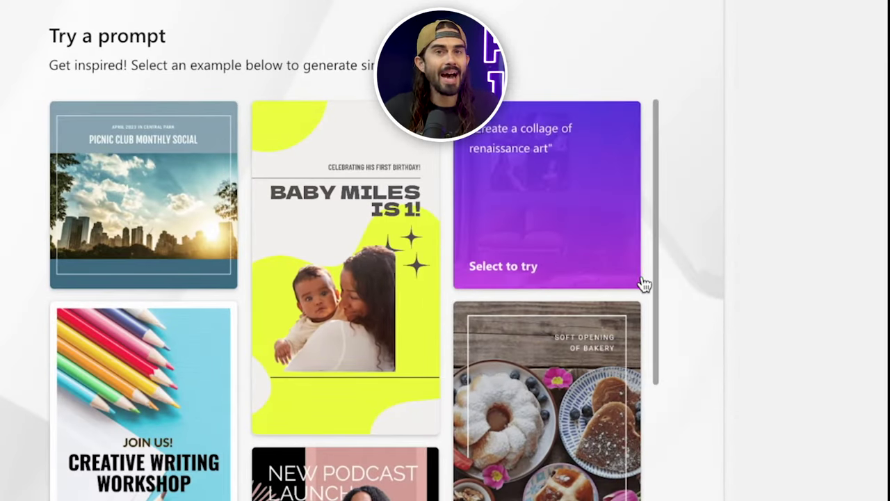
Step: Load the example prompt 'Picnic Club Monthly Social meetup event April 2023 in Central Park'
scroll(661, 300, "down", 3)
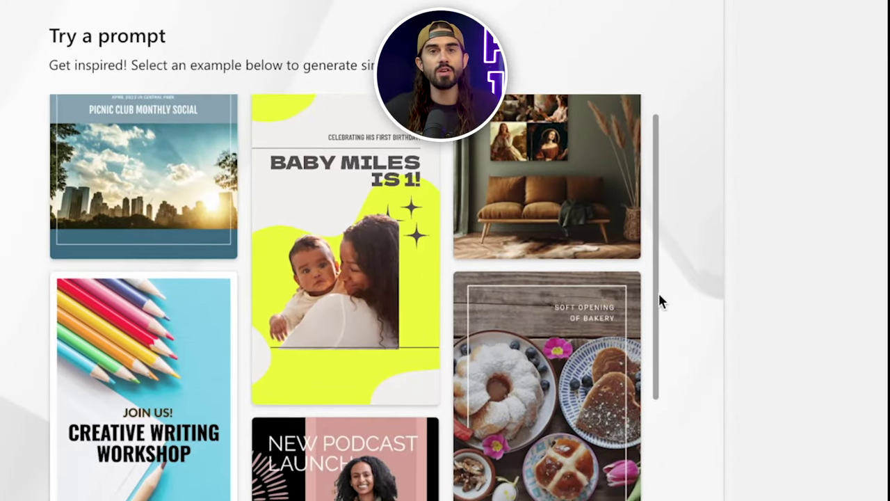
scroll(661, 300, "down", 4)
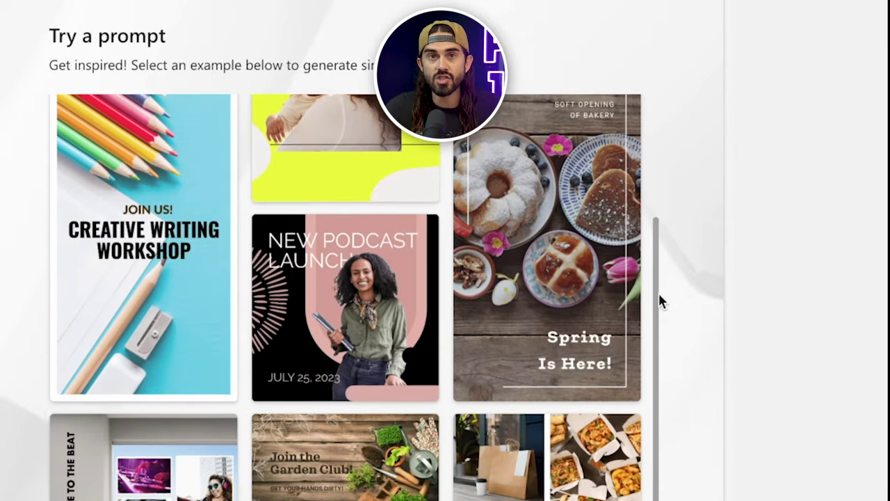
scroll(659, 293, "down", 3)
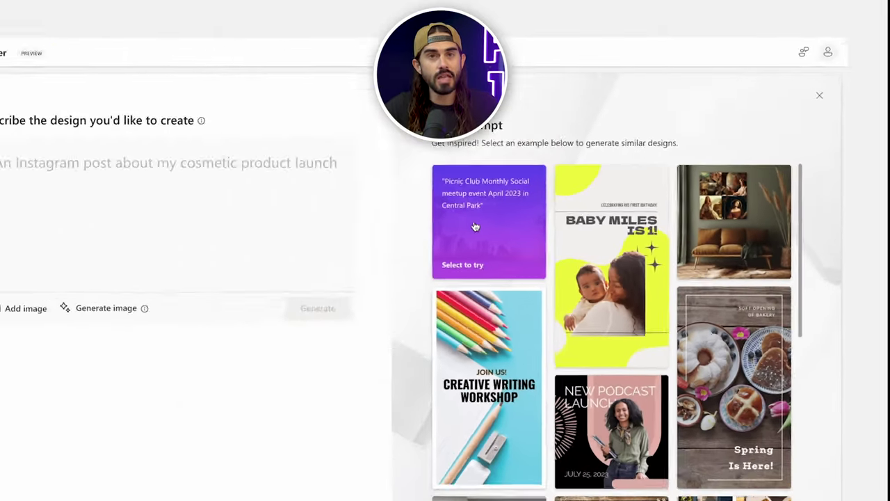
left_click(121, 202)
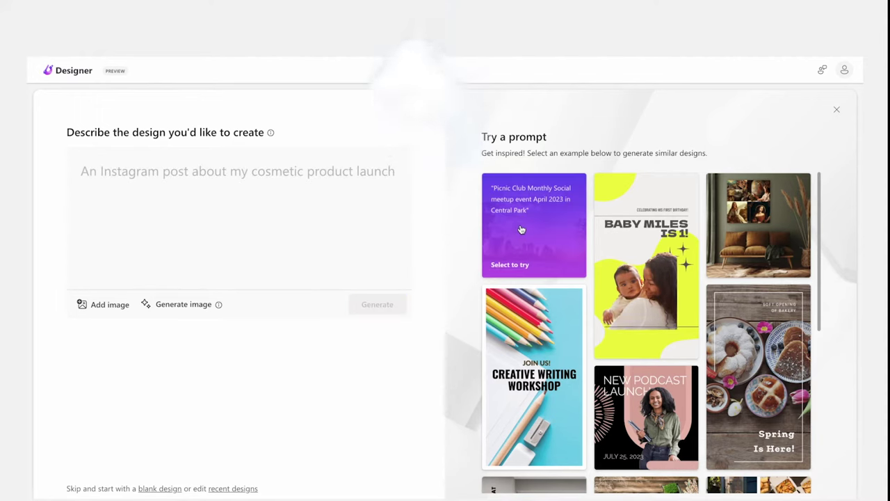
Step: Generate poster designs from the Picnic Club Central Park prompt
left_click(521, 230)
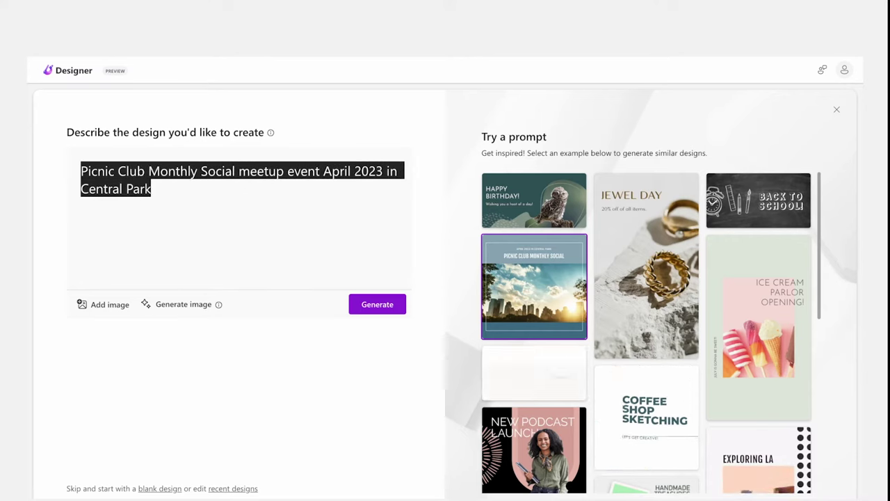
left_click(377, 306)
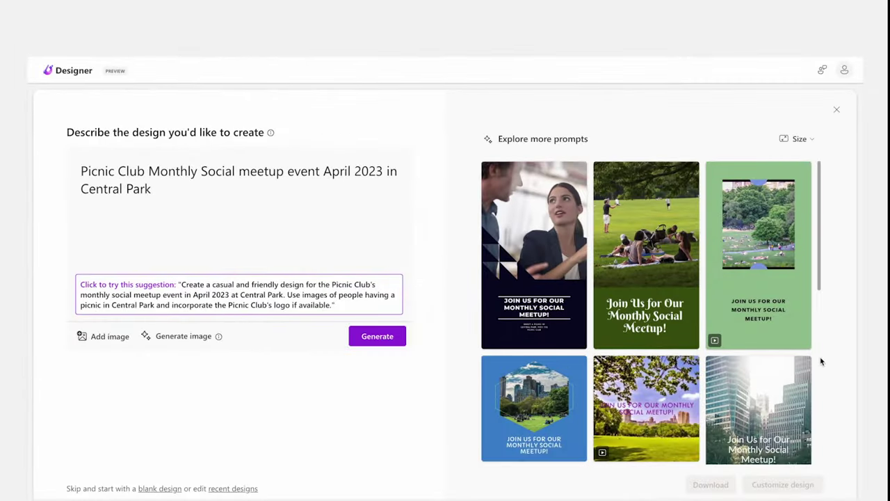
Step: Scroll through the generated Monthly Social Meetup designs to find the dark navy one
scroll(821, 361, "down", 3)
scroll(821, 361, "down", 4)
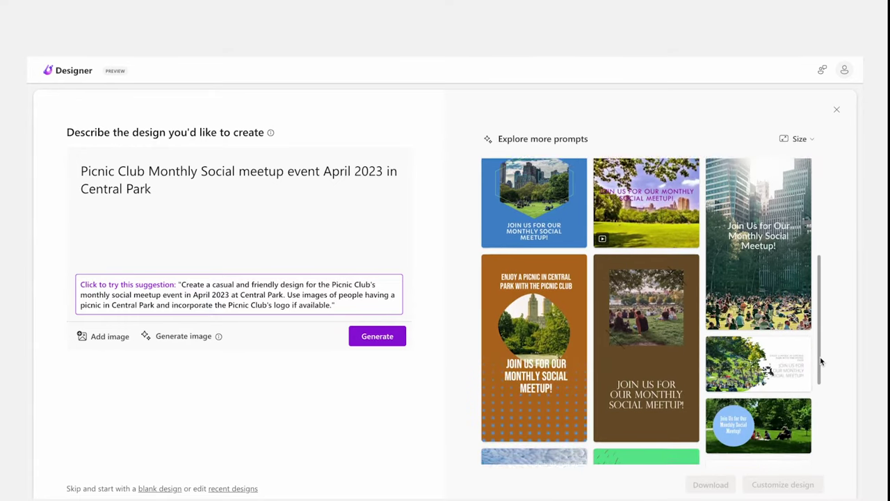
scroll(821, 361, "down", 3)
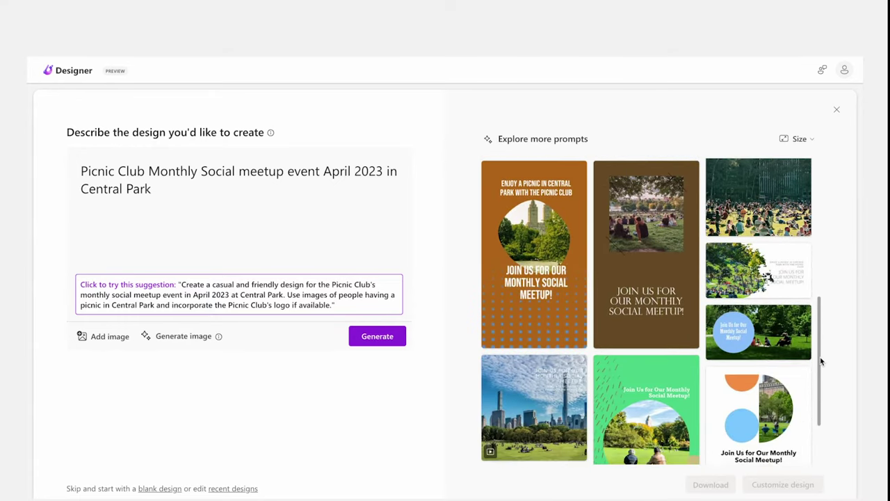
scroll(821, 361, "down", 3)
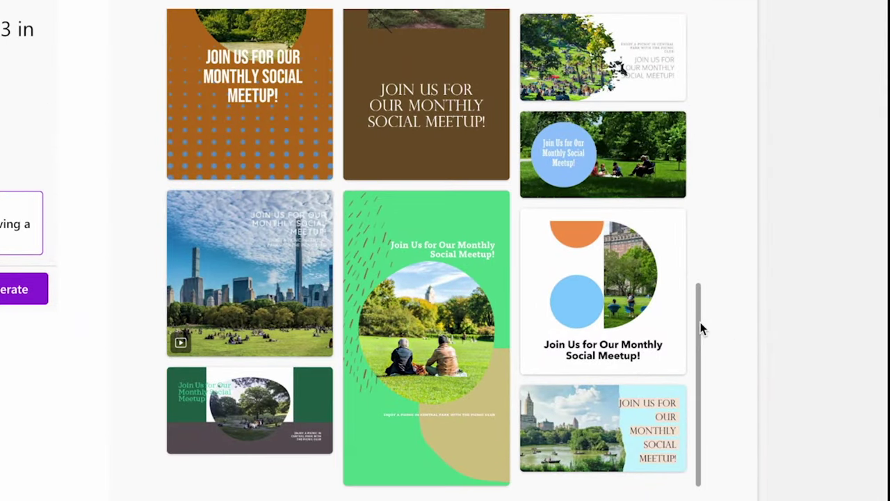
scroll(701, 329, "up", 10)
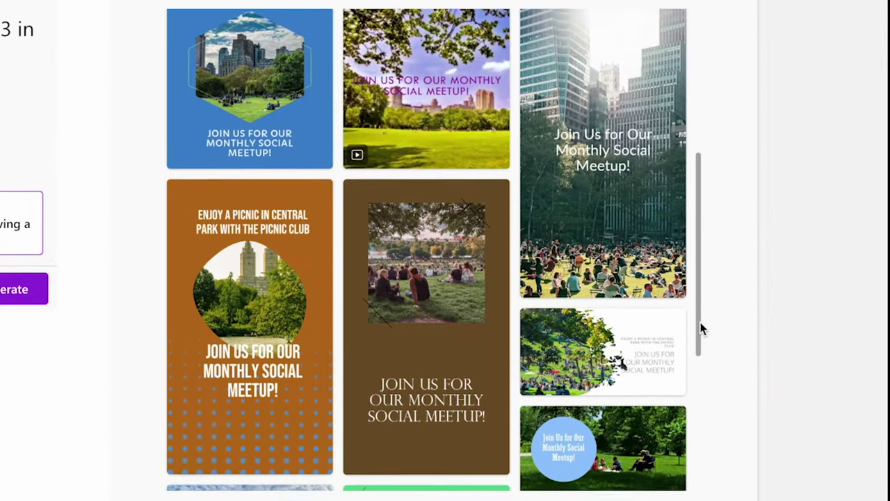
scroll(701, 329, "up", 8)
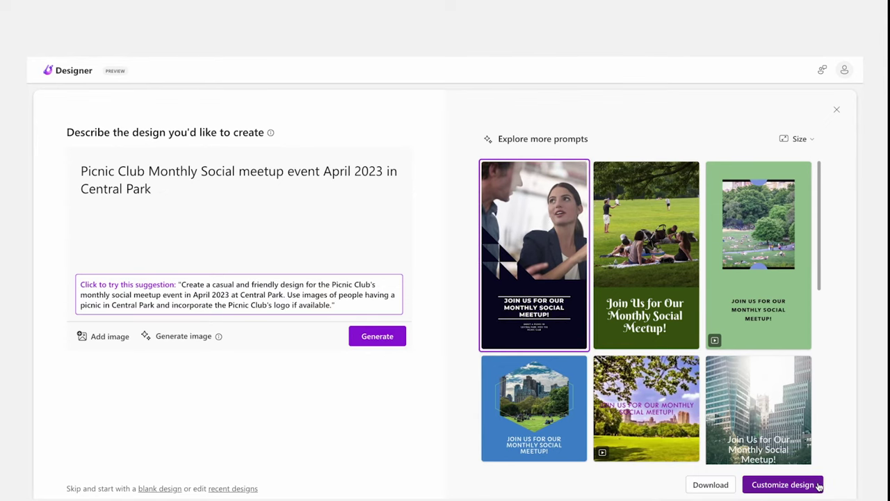
Step: Customize the dark navy Monthly Social Meetup design and browse the Ideas panel layouts
left_click(818, 487)
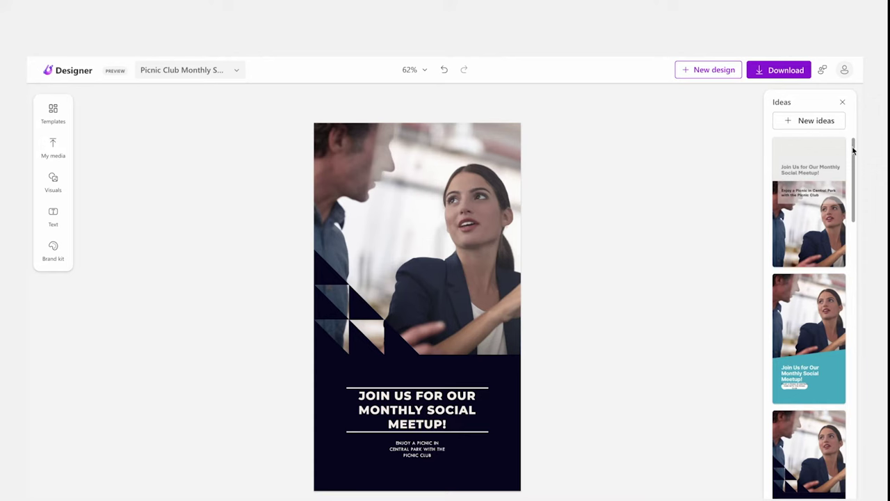
left_click_drag(856, 152, 856, 387)
scroll(453, 293, "down", 3)
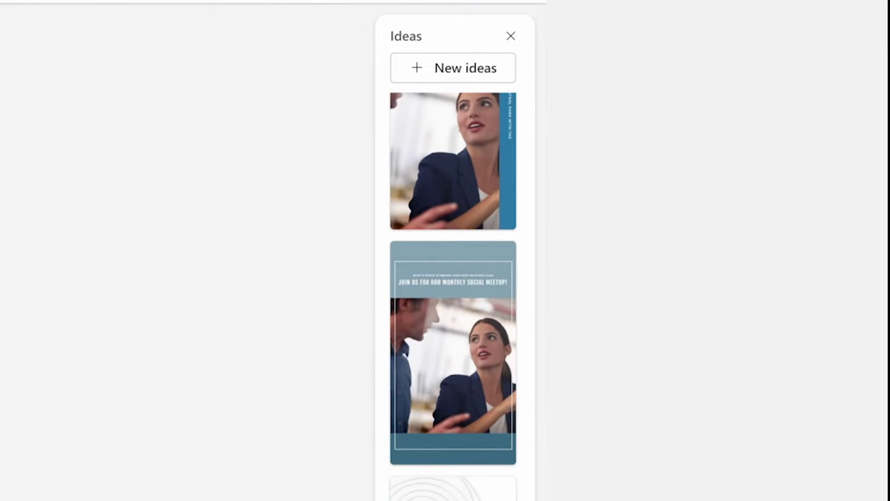
scroll(531, 418, "down", 10)
left_click_drag(537, 322, 533, 195)
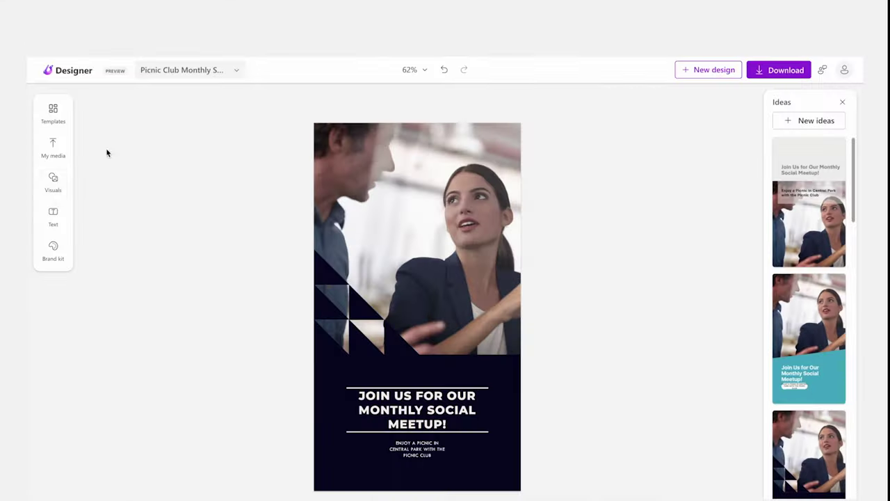
Step: Generate poster text from the description 'invitation to join picnic club meetup in cent'
left_click(53, 225)
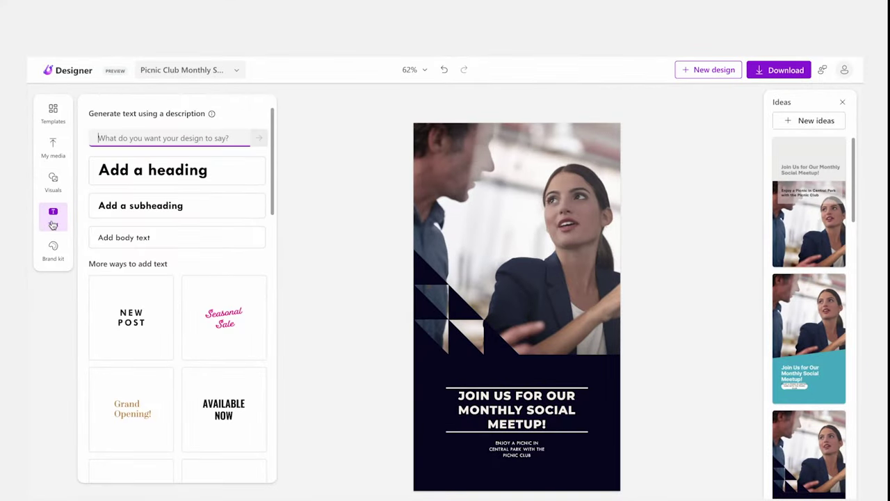
type("invitation to join picnic club meetup in cent")
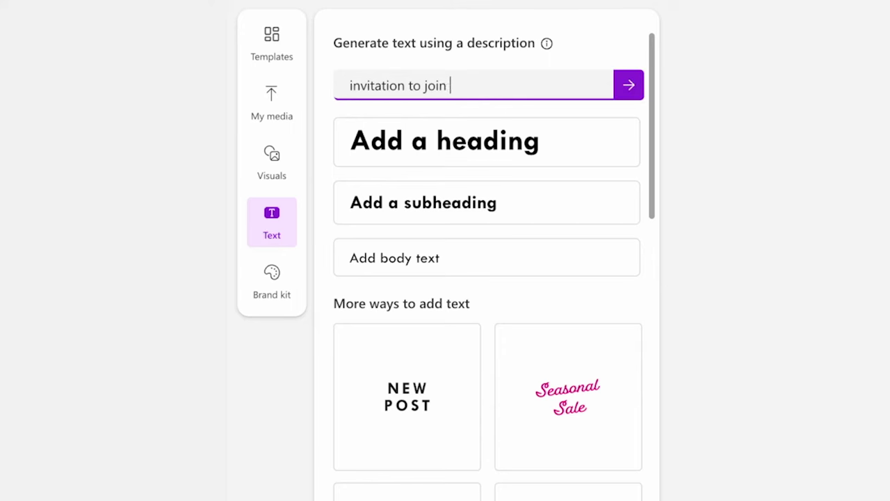
left_click(633, 85)
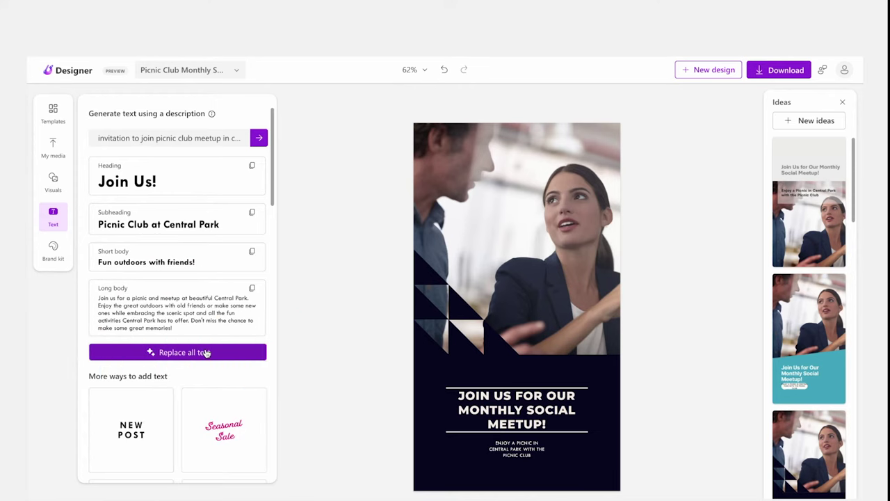
Step: Cycle the heading's suggested fonts until it uses Tourney, then show recommended picnic visuals
left_click(457, 400)
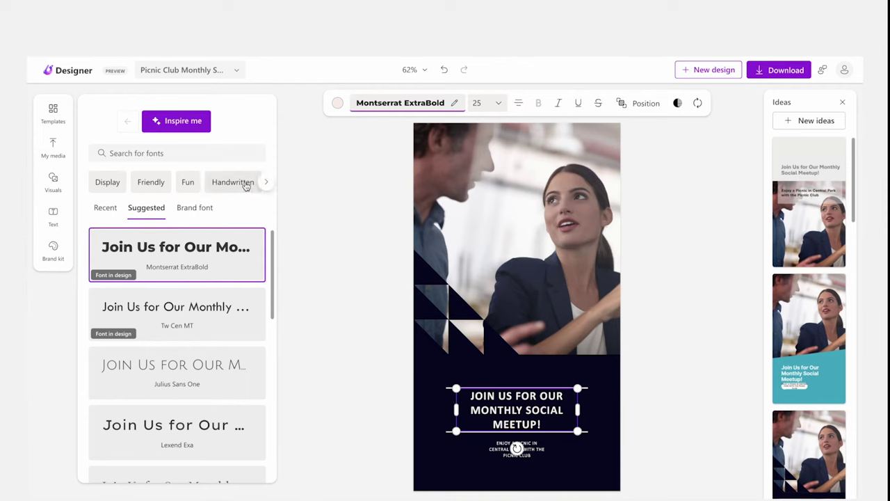
left_click(182, 122)
left_click(182, 122)
left_click(183, 122)
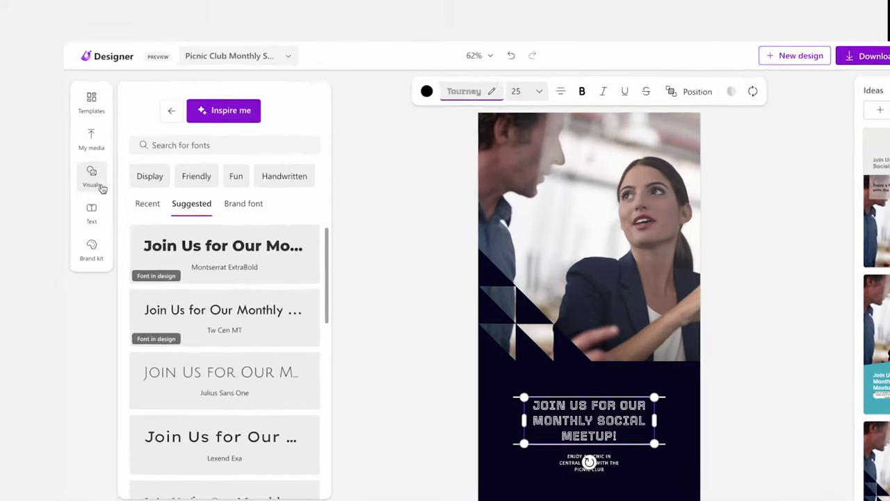
left_click(97, 184)
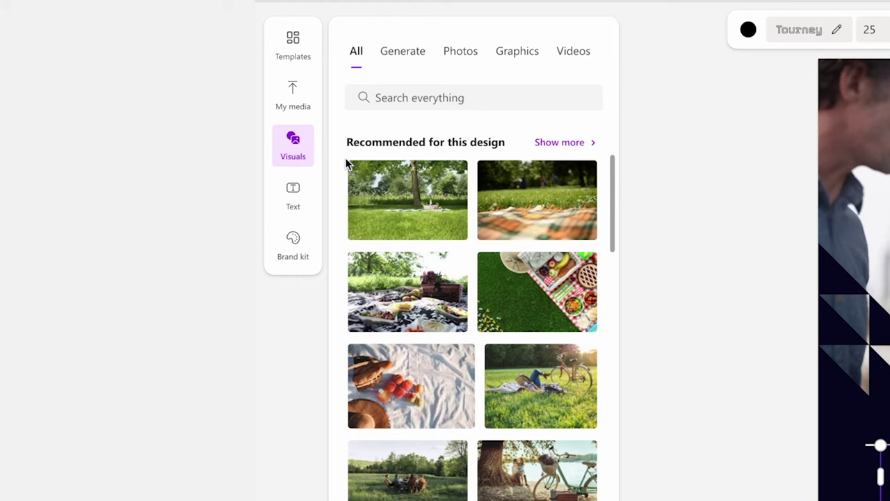
Step: Generate AI images of 'central park in springtime'
left_click(401, 53)
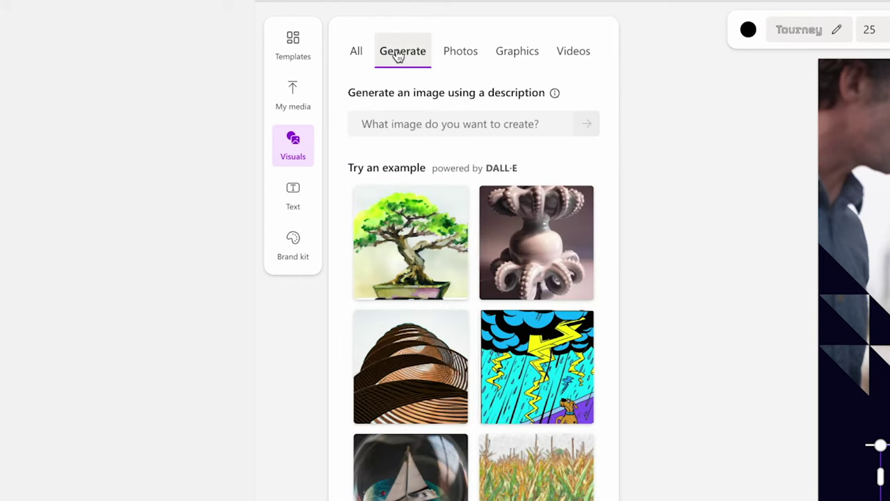
left_click(445, 124)
type("central park in springtime")
key("Return")
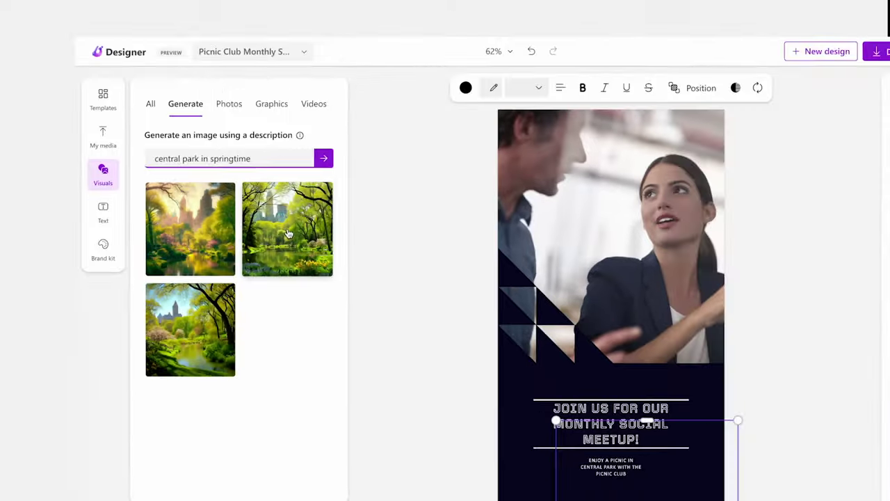
Step: Place the second park image across the poster's top, sent backward behind the triangles
left_click(539, 217)
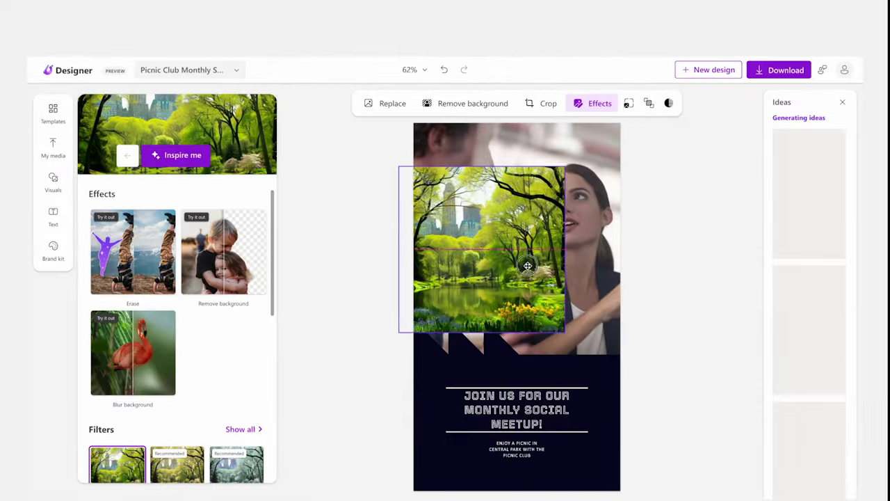
left_click_drag(531, 247, 540, 225)
left_click_drag(577, 288, 632, 355)
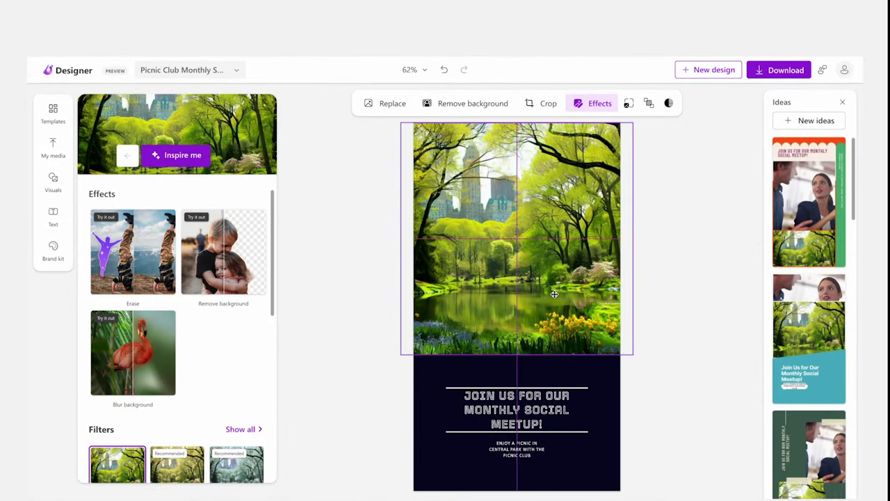
left_click(649, 103)
left_click(725, 140)
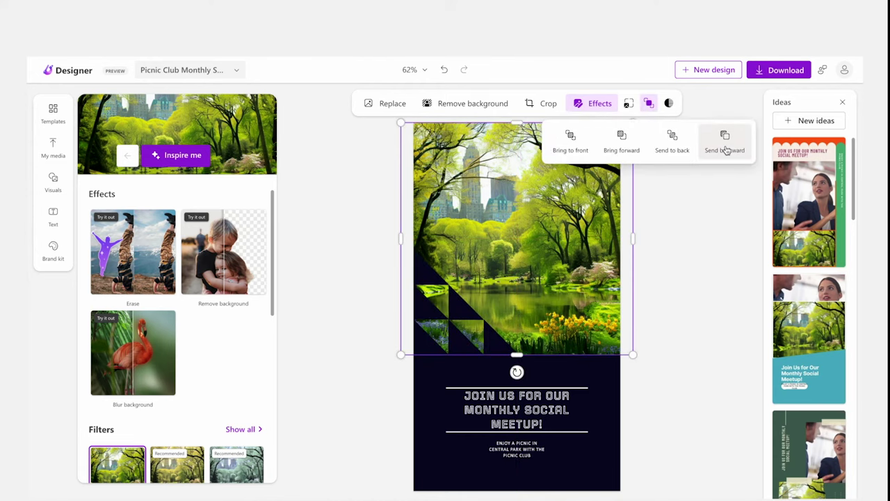
left_click(689, 267)
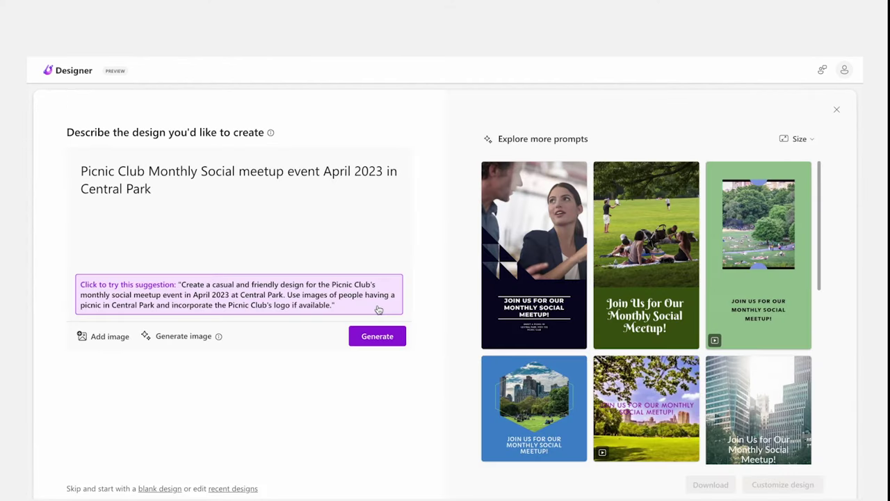
Step: Regenerate designs from the suggested casual-and-friendly Picnic Club prompt and open the image generator
left_click(382, 303)
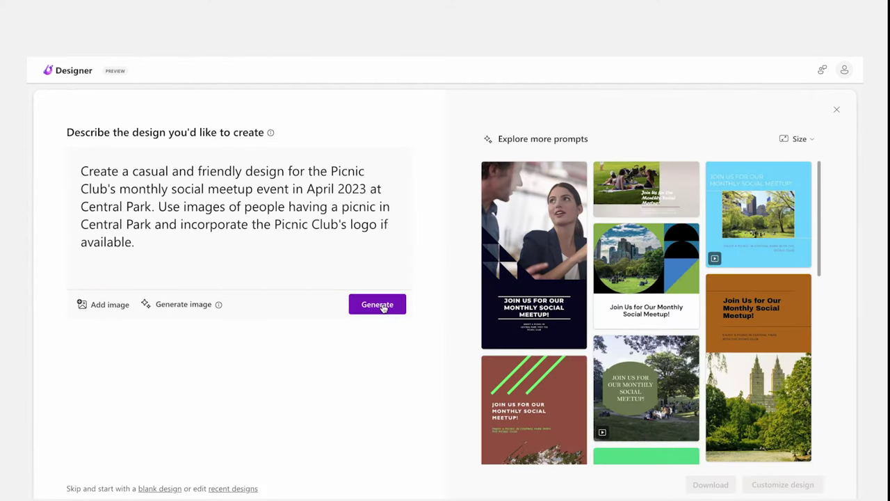
left_click(381, 305)
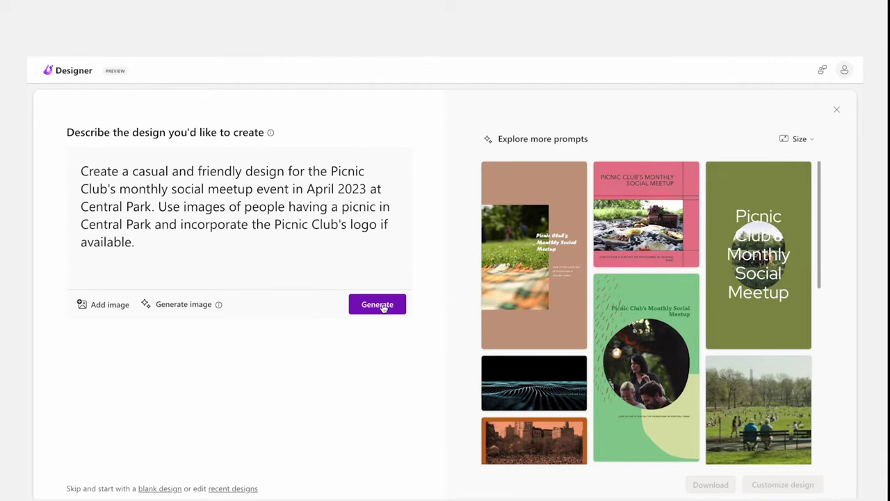
scroll(821, 278, "down", 3)
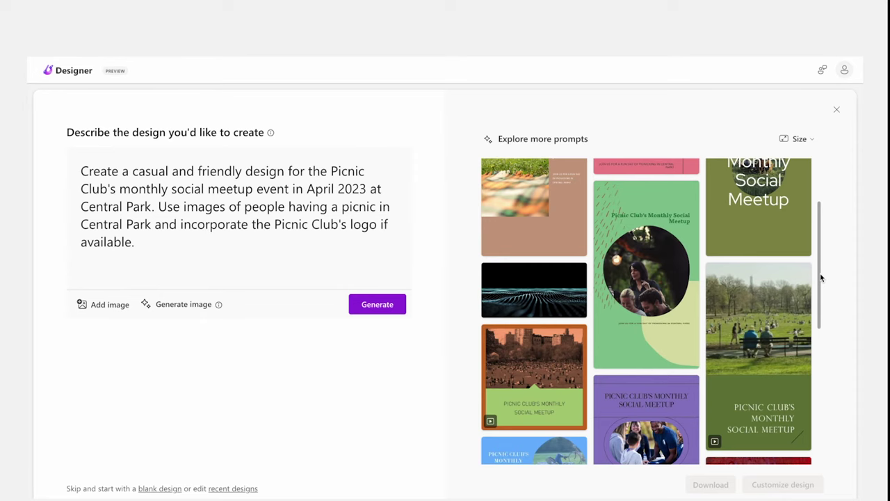
scroll(821, 278, "down", 4)
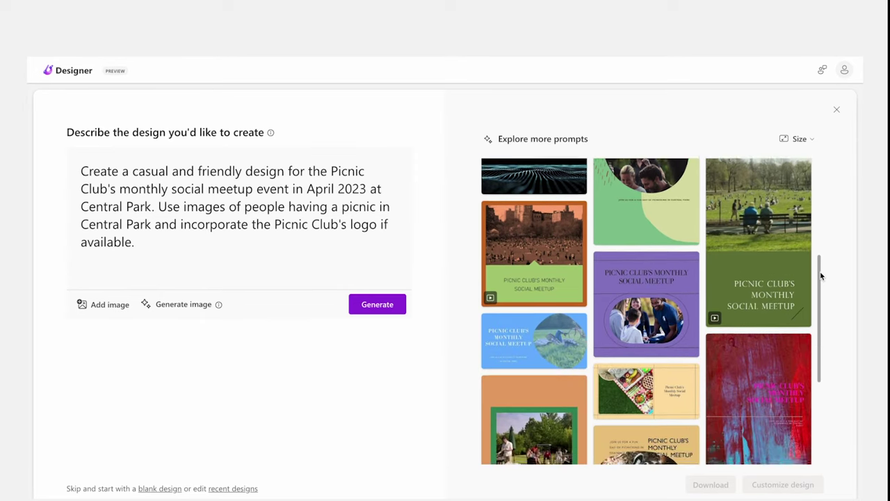
left_click(183, 305)
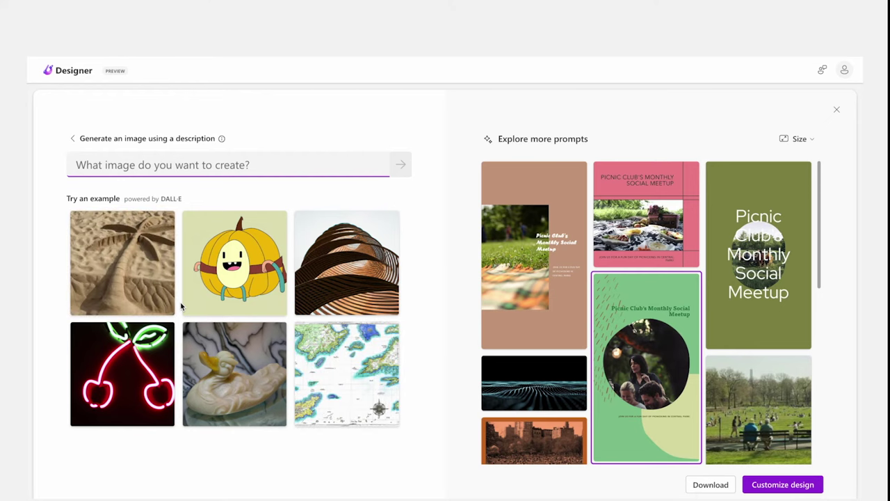
Step: Generate 'central park at springtime' images and attach the third one to the prompt
type("central park at springtime")
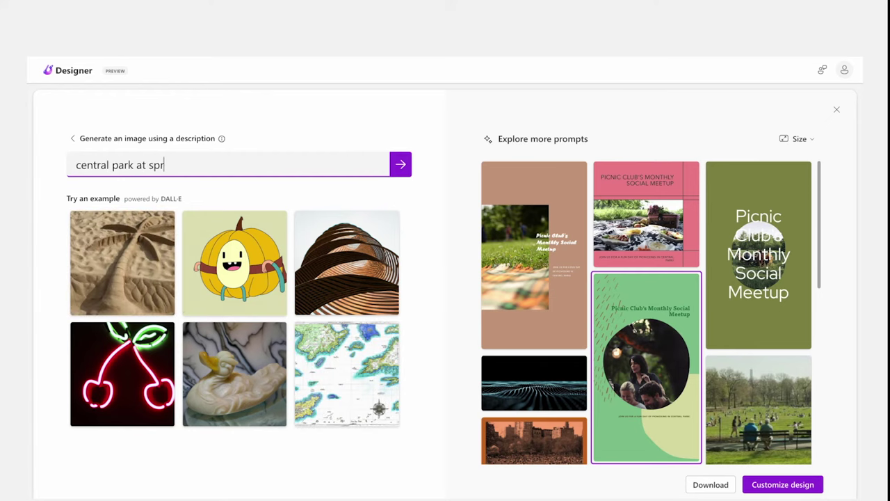
key("Return")
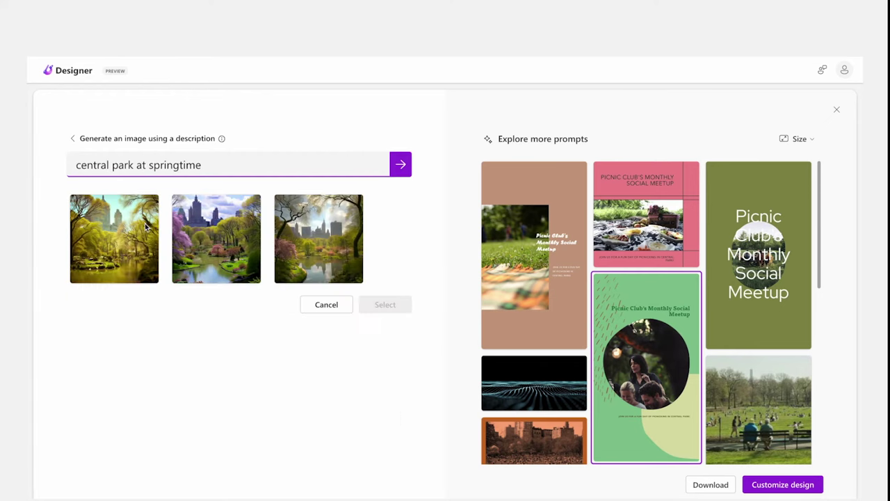
left_click(292, 221)
left_click(385, 304)
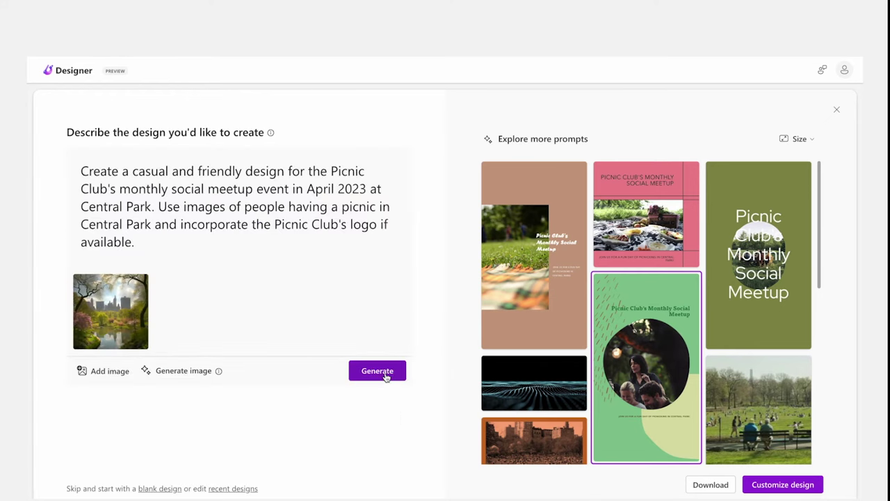
Step: Regenerate the Picnic Club designs around the attached park image and browse the results
left_click(385, 372)
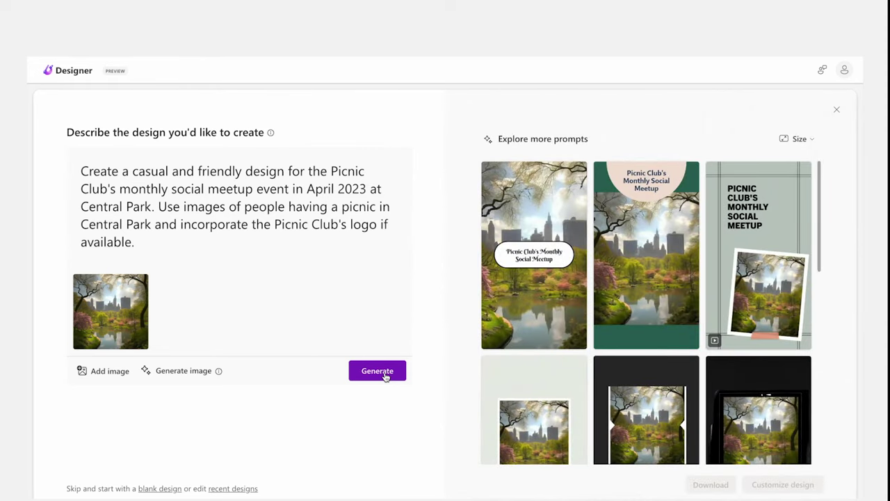
scroll(820, 254, "down", 2)
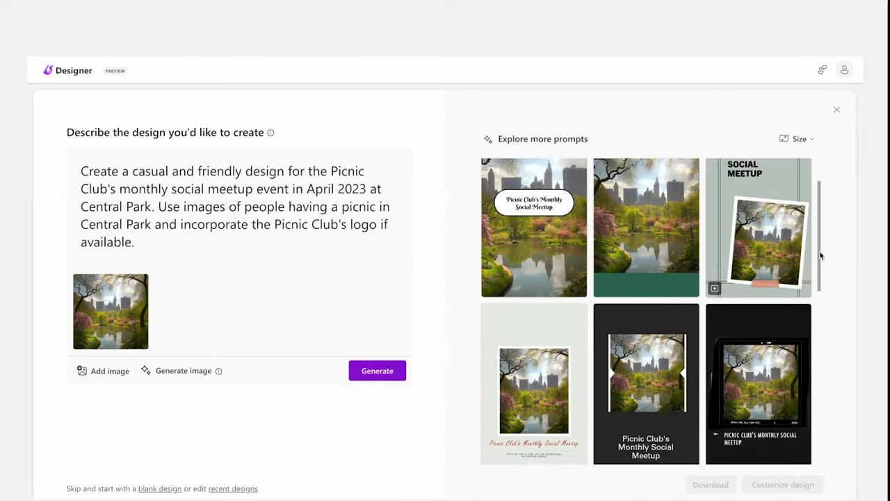
scroll(820, 256, "down", 3)
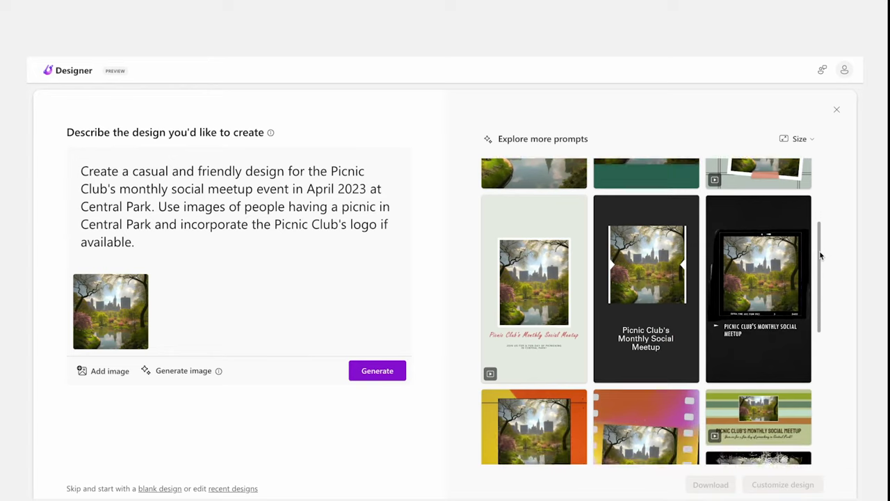
scroll(820, 256, "down", 3)
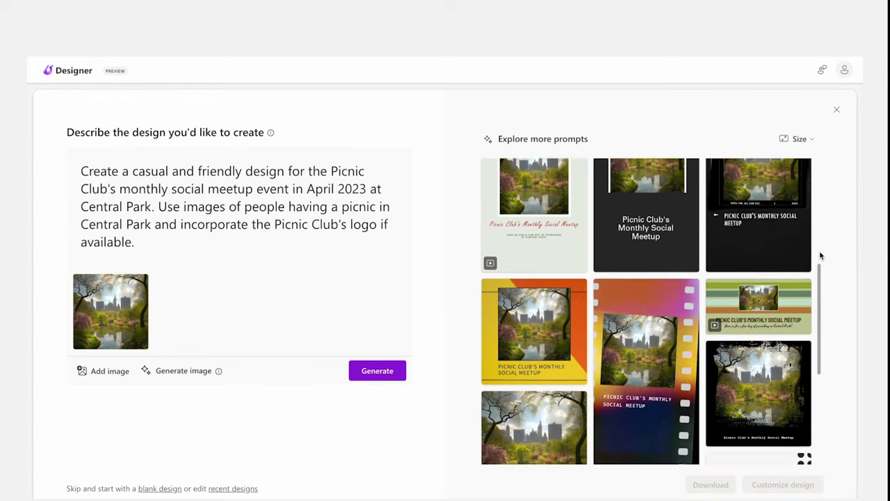
scroll(820, 256, "down", 6)
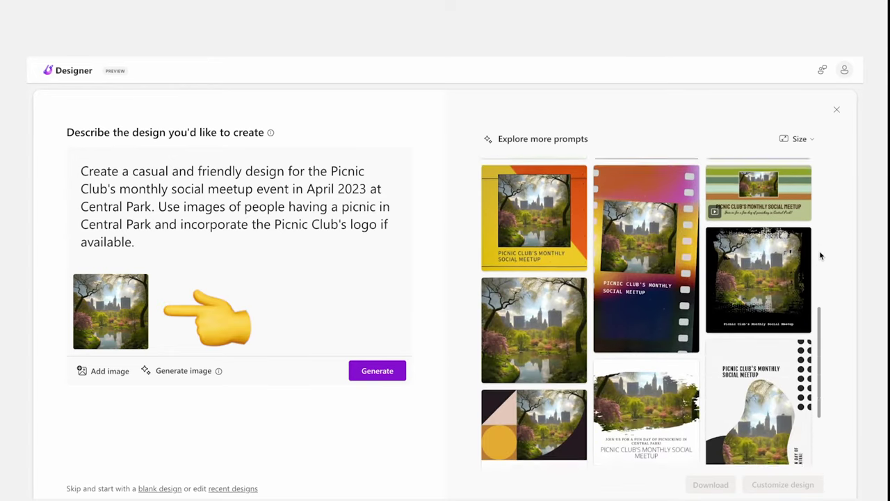
scroll(821, 256, "down", 3)
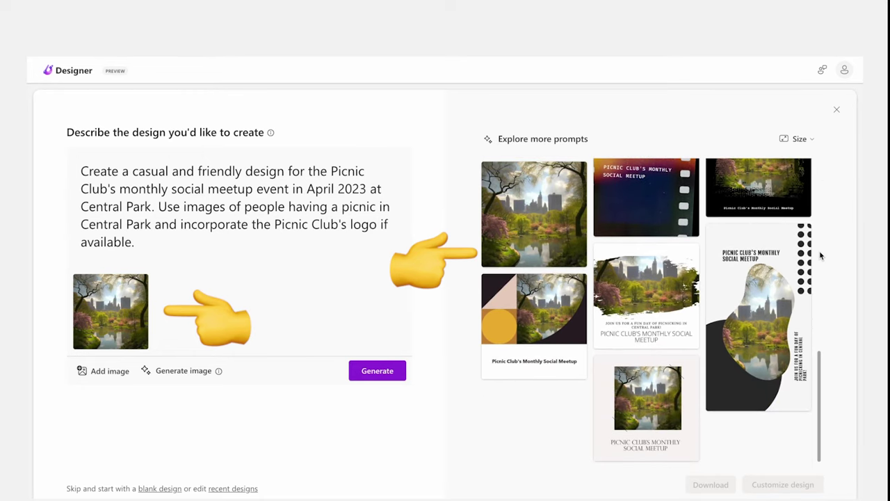
scroll(819, 256, "up", 4)
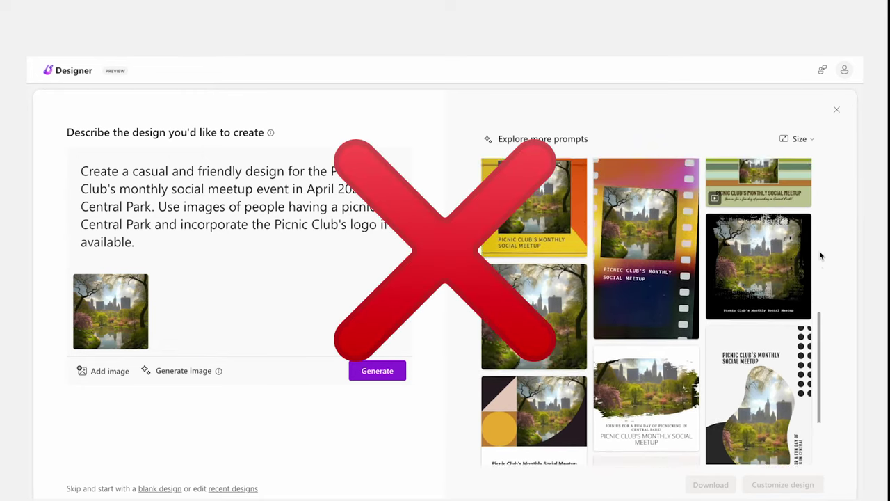
scroll(820, 256, "up", 5)
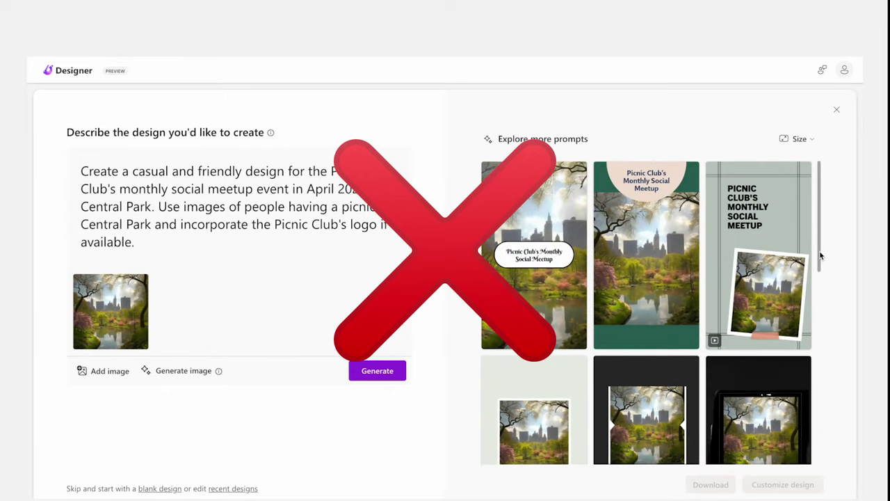